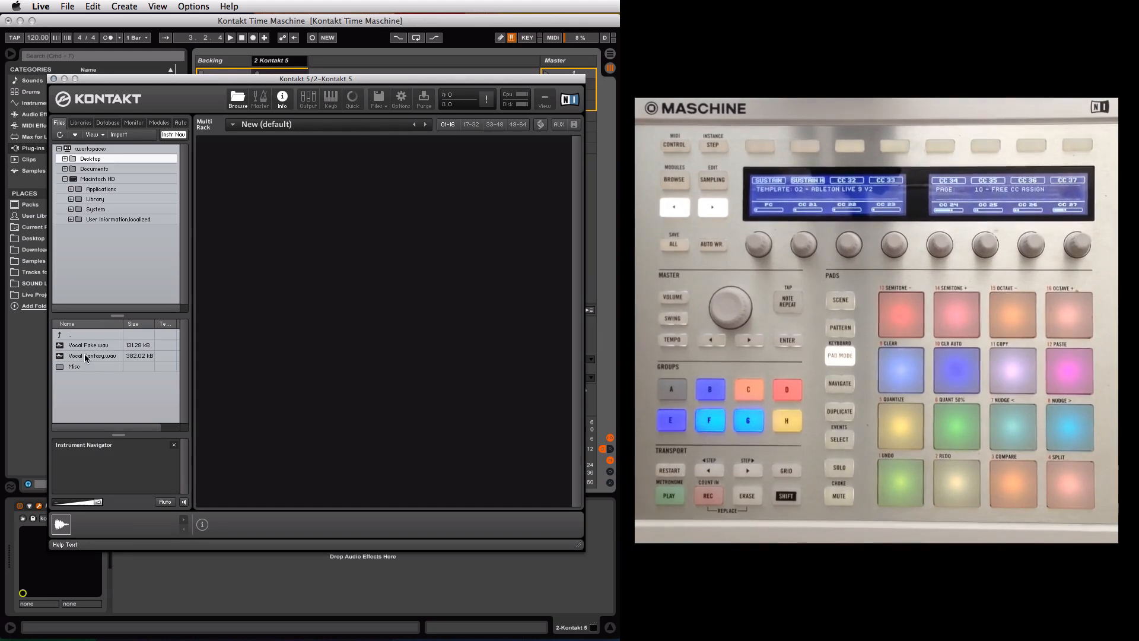
Step: Create an instrument from Vocal Fantasy.wav, open it for editing and set its source mode to sampler
drag(84, 354, 337, 170)
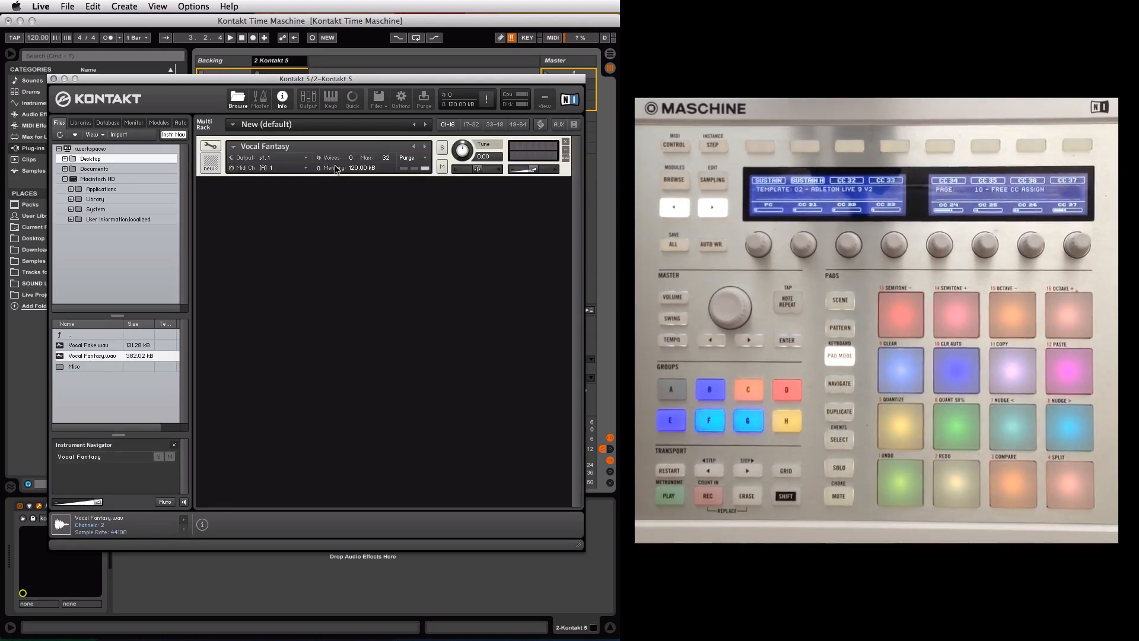
click(210, 146)
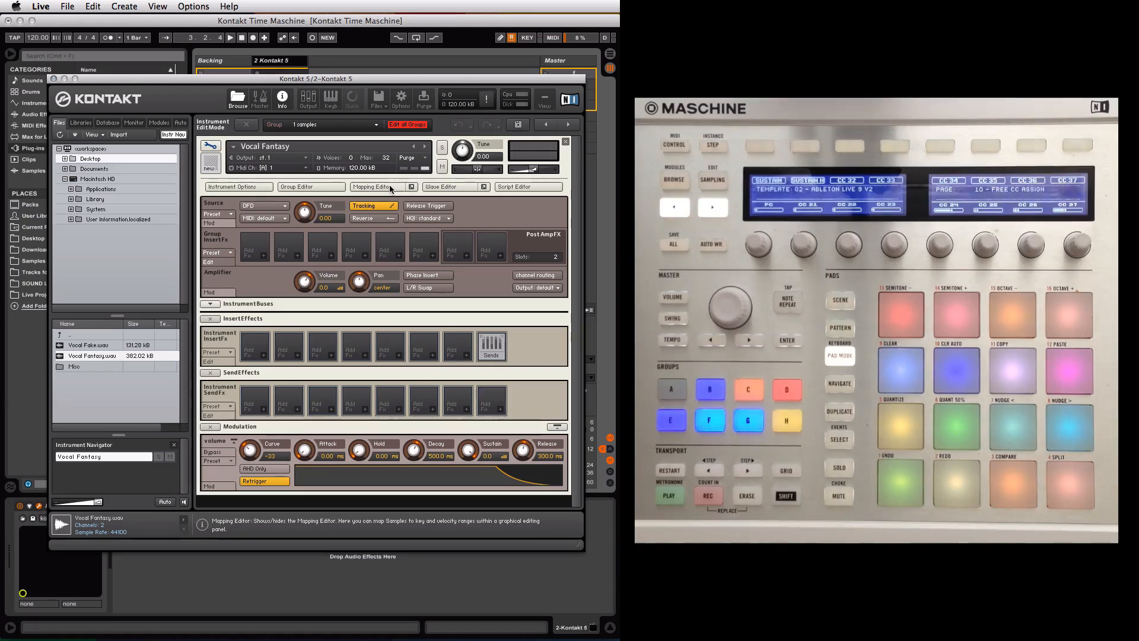
click(262, 205)
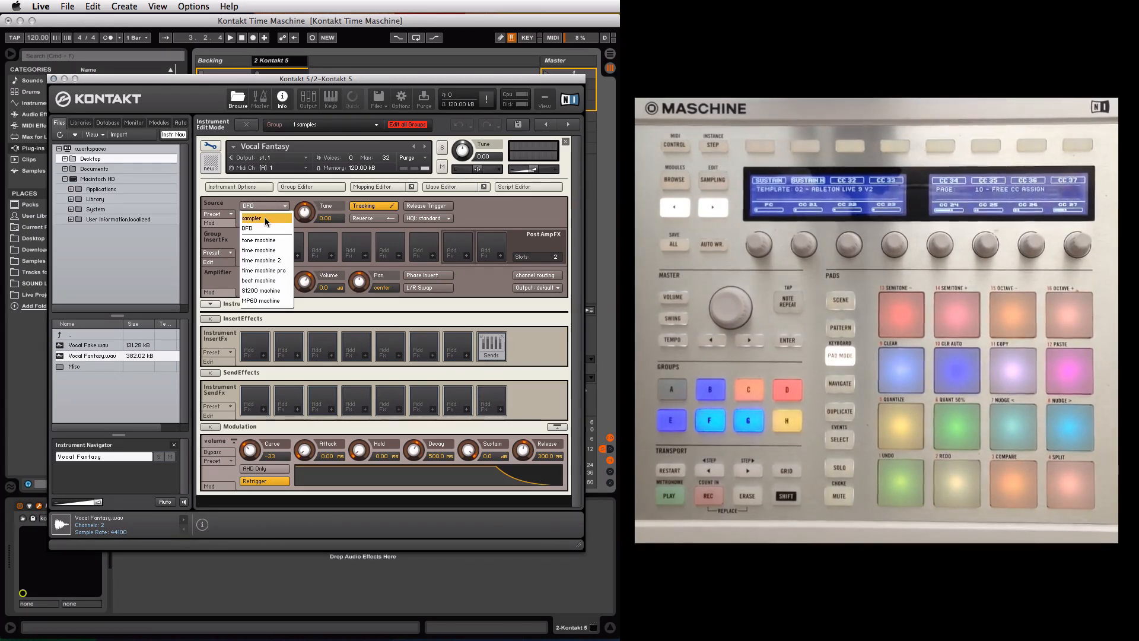
click(264, 217)
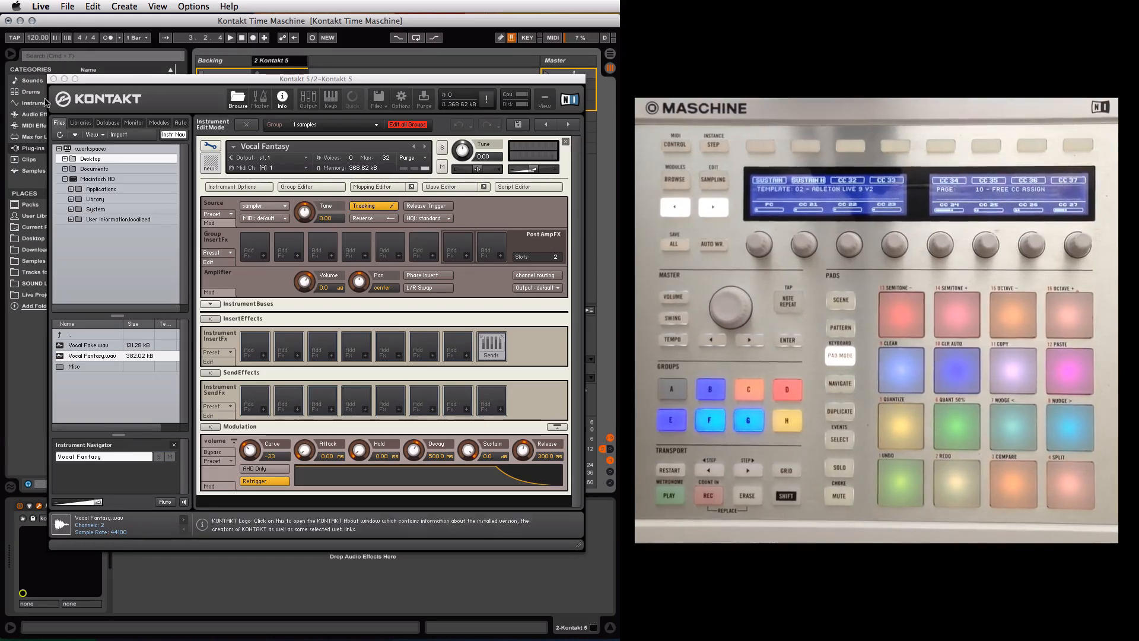
Step: Close and reopen the Kontakt window, and show the Vocal Fantasy instrument's Mapping Editor and Wave Editor
click(53, 78)
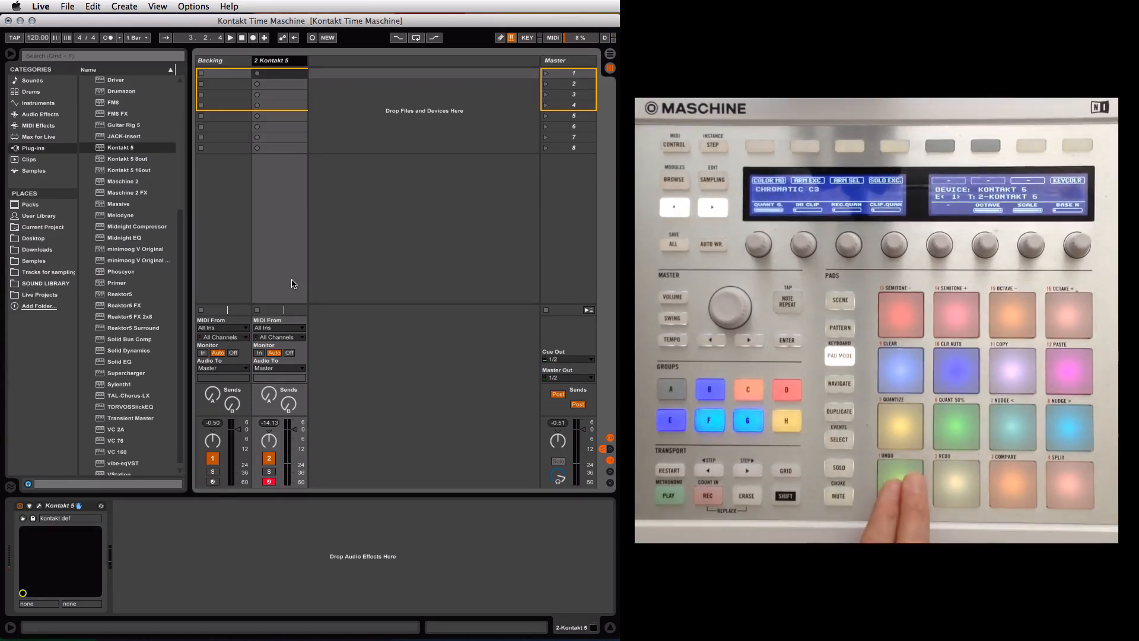
click(40, 506)
click(373, 177)
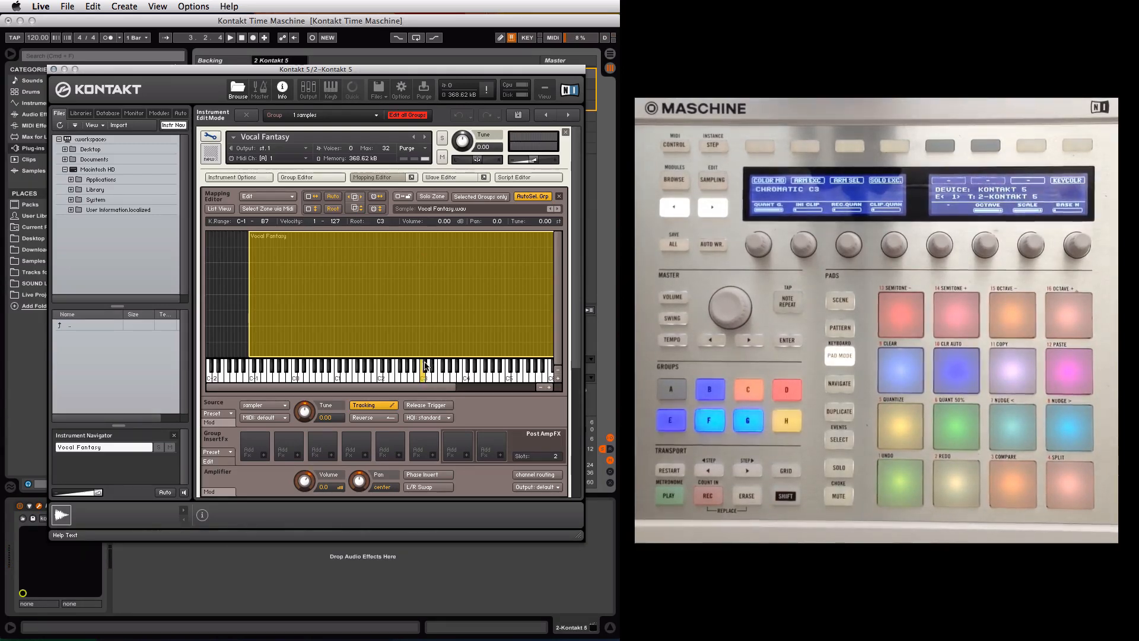
click(451, 176)
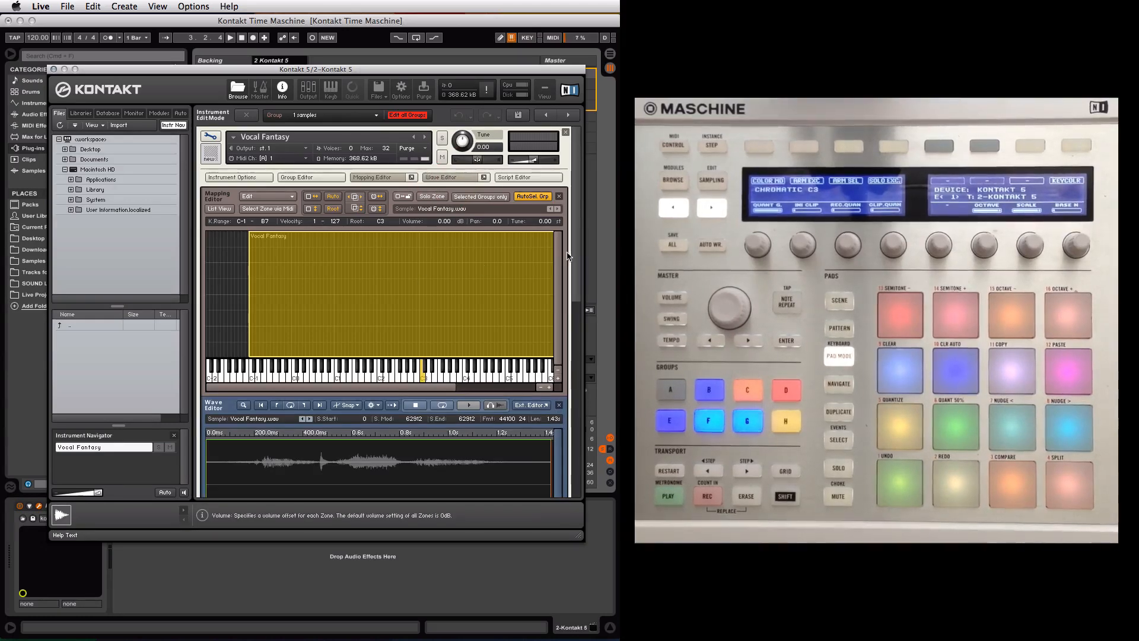
scroll(278, 340, down, 5)
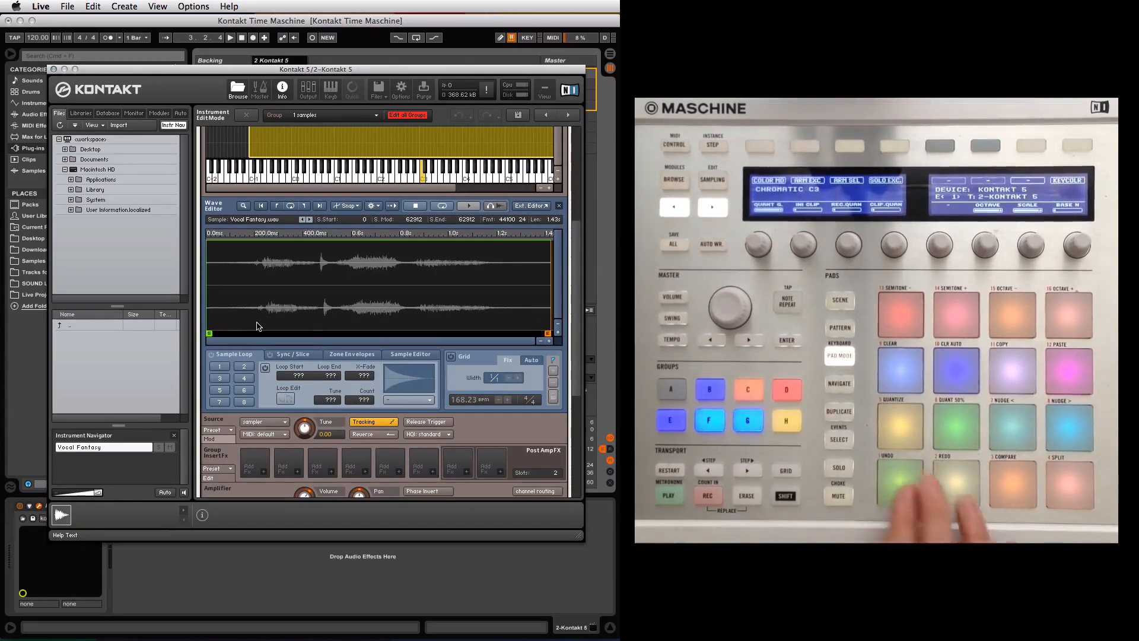
Step: Move the sample start of Vocal Fantasy.wav to about 9180, just before the vocal begins
drag(210, 334, 265, 323)
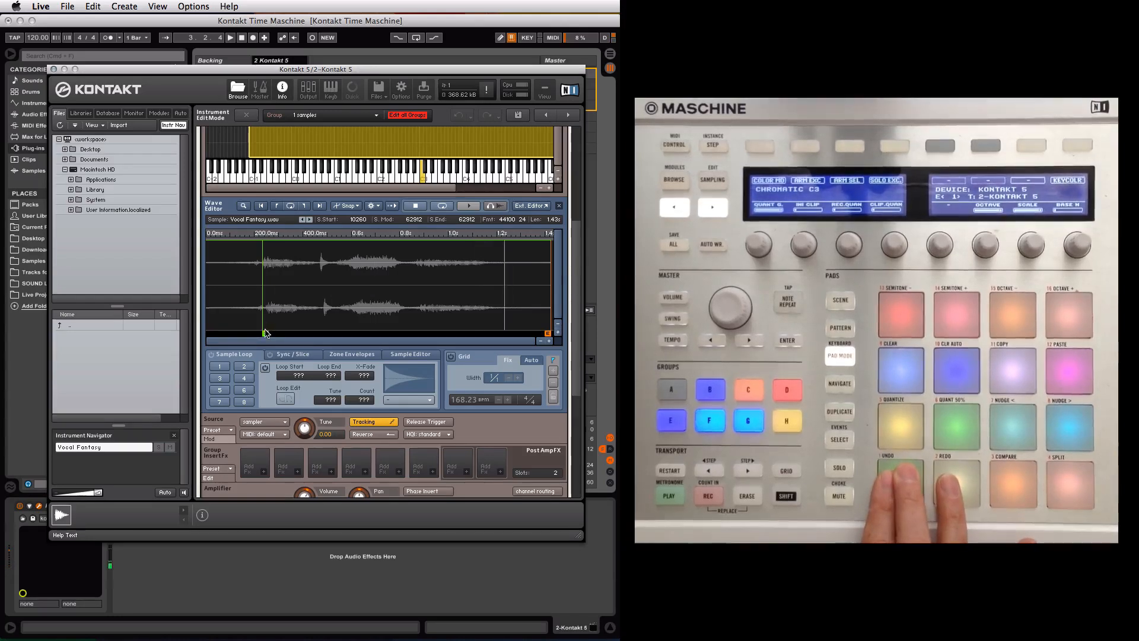
click(259, 334)
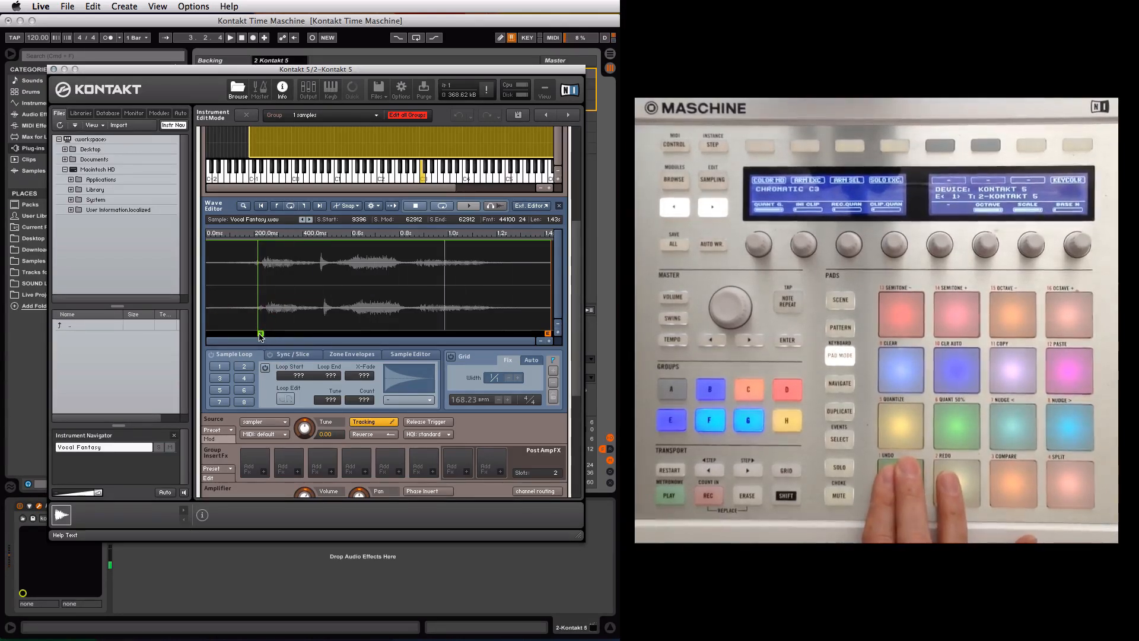
click(259, 334)
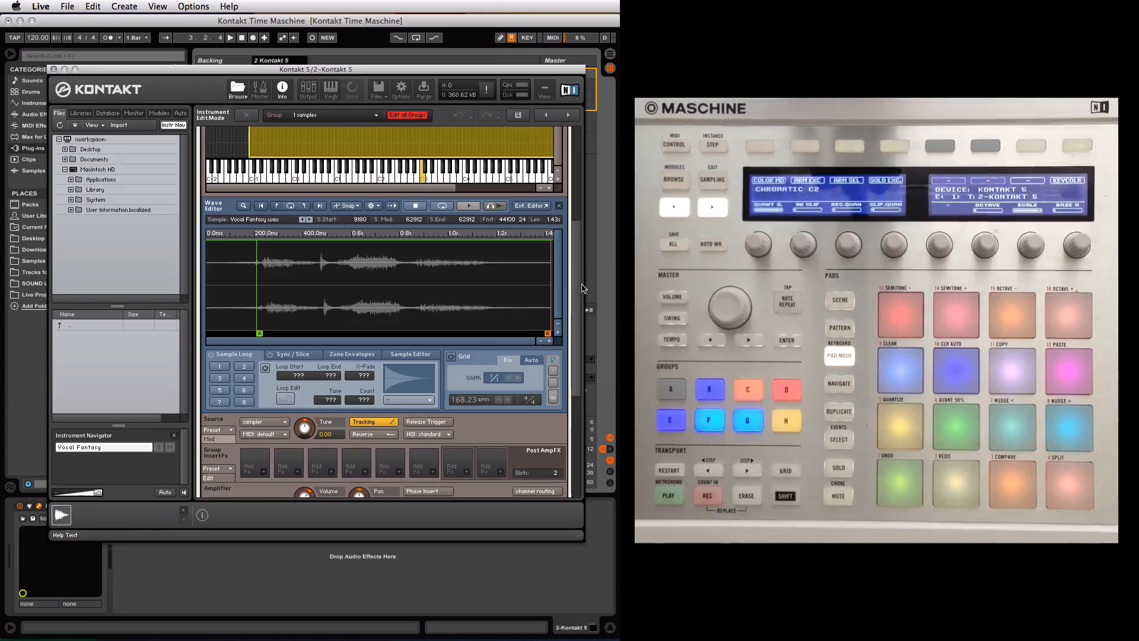
Step: Hide the Wave Editor and Mapping Editor, and switch the Vocal Fantasy source mode to time machine
drag(582, 288, 578, 159)
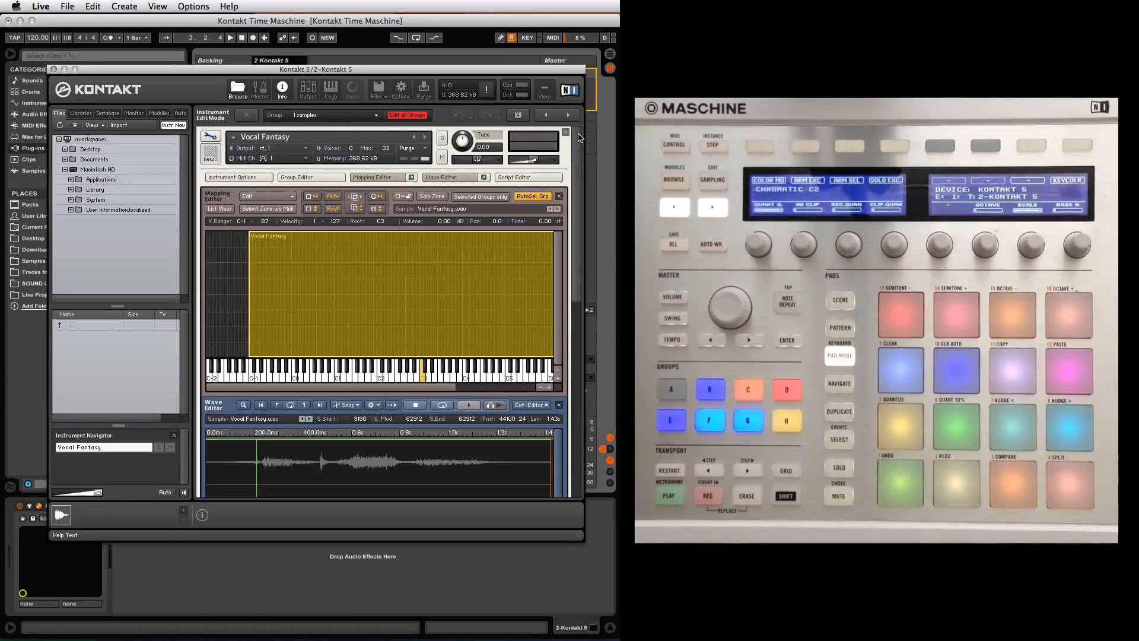
click(442, 178)
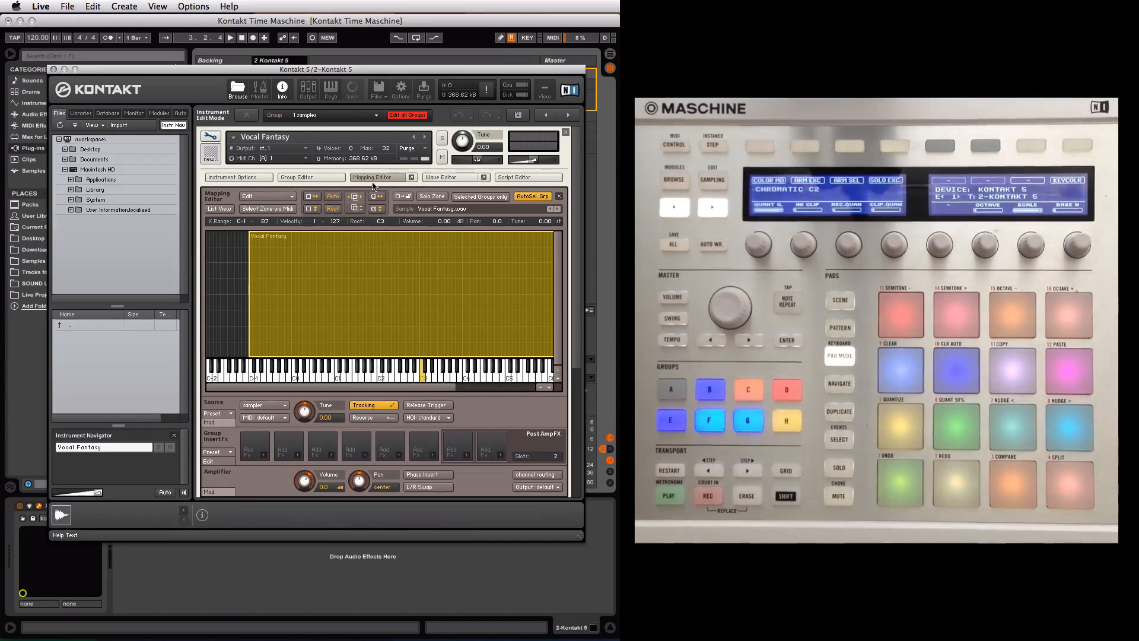
click(372, 178)
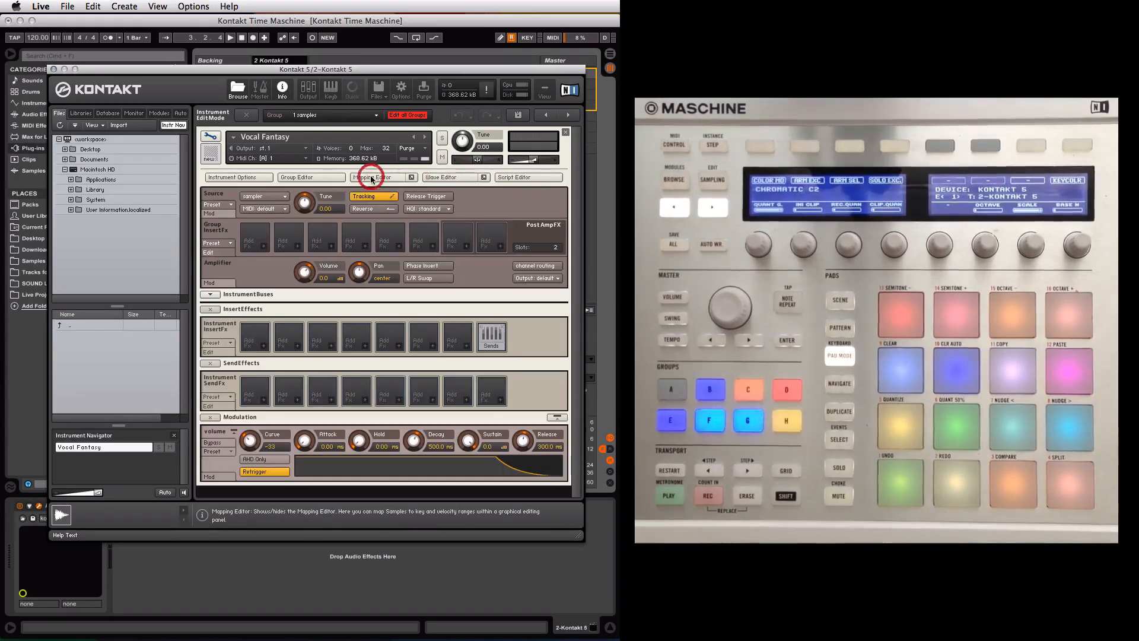
click(285, 197)
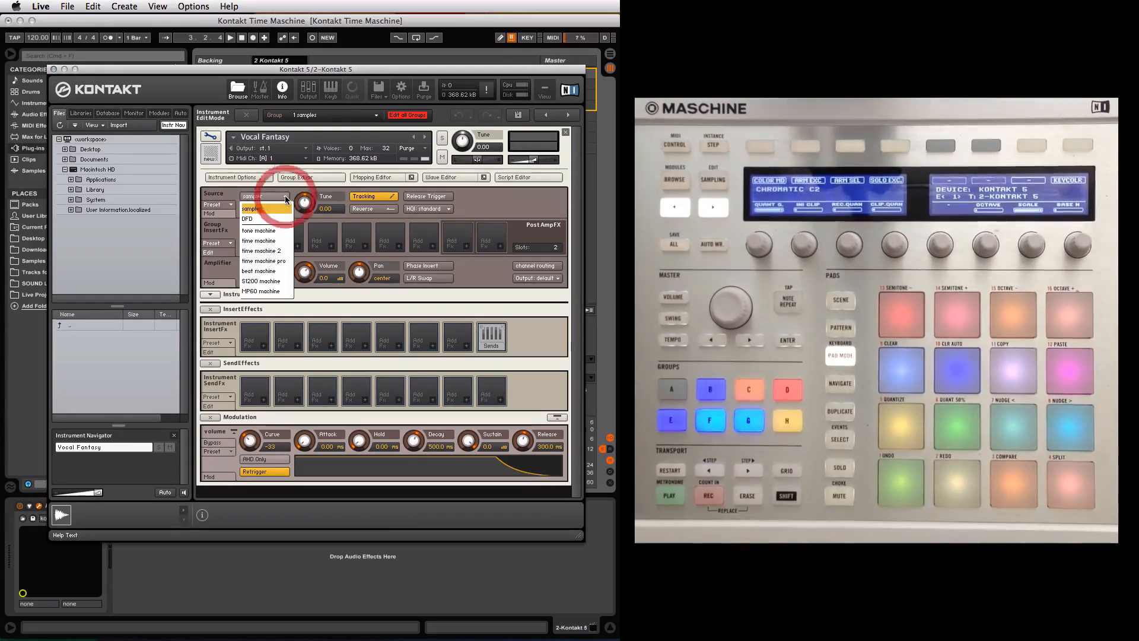
click(275, 241)
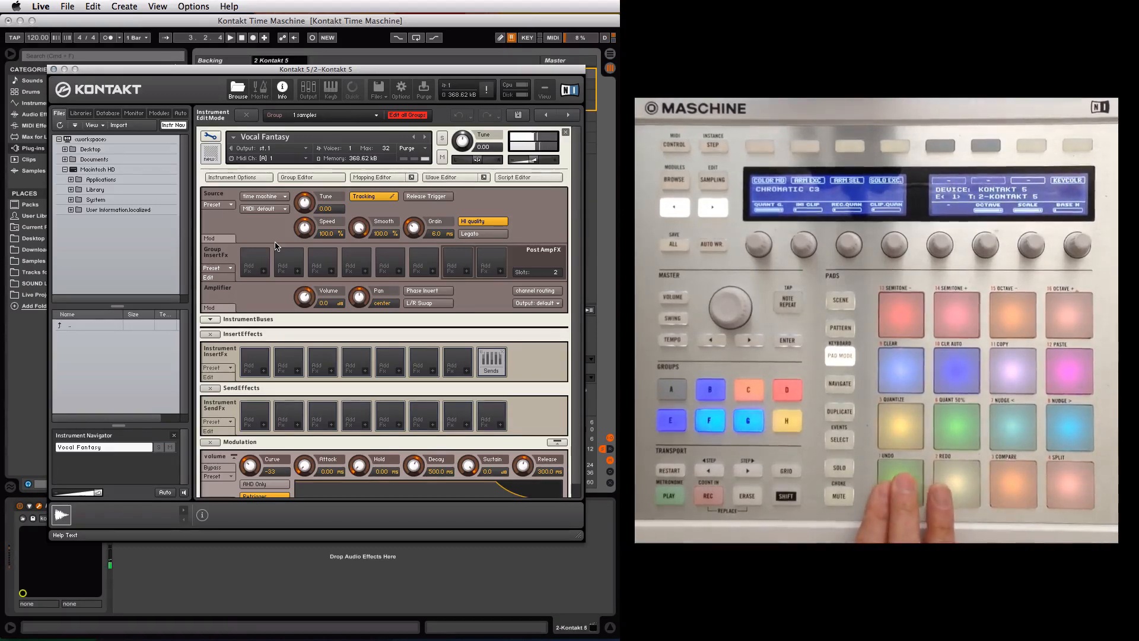
Step: Try a slower playback Speed in the time machine source settings
mouse_move(307, 229)
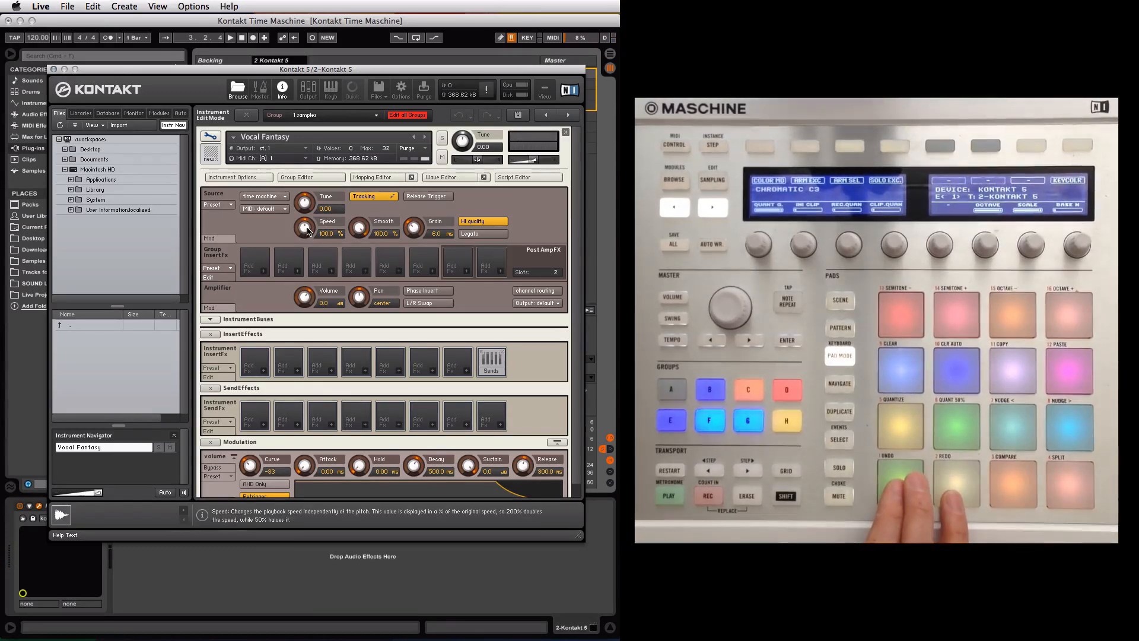
drag(306, 230, 303, 264)
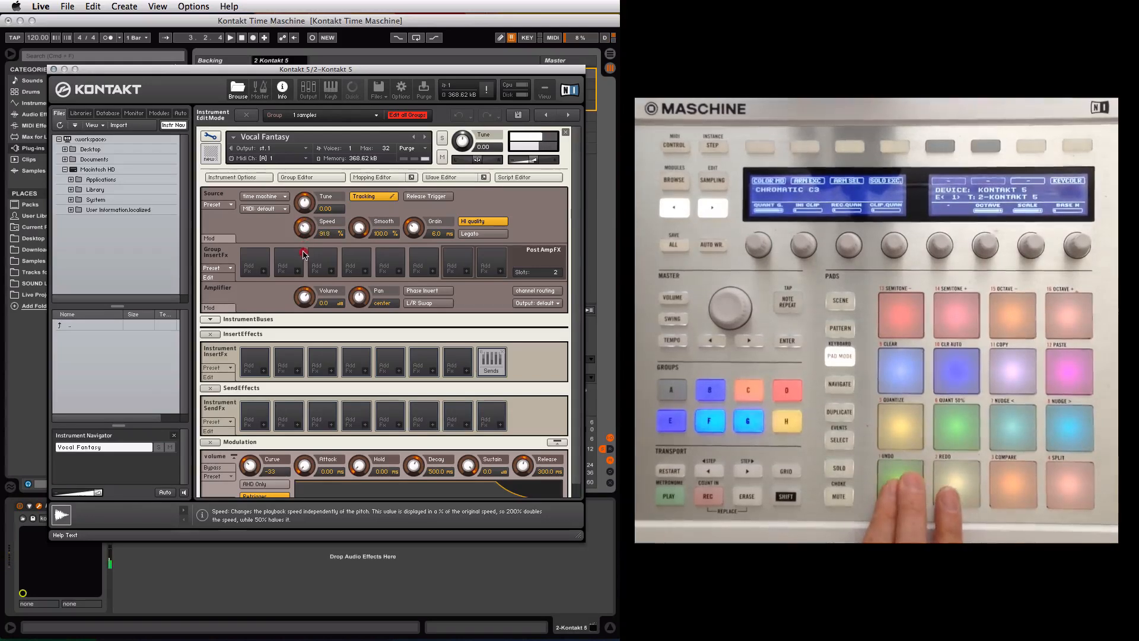
mouse_move(303, 264)
mouse_down()
mouse_move(313, 299)
mouse_move(307, 280)
mouse_up()
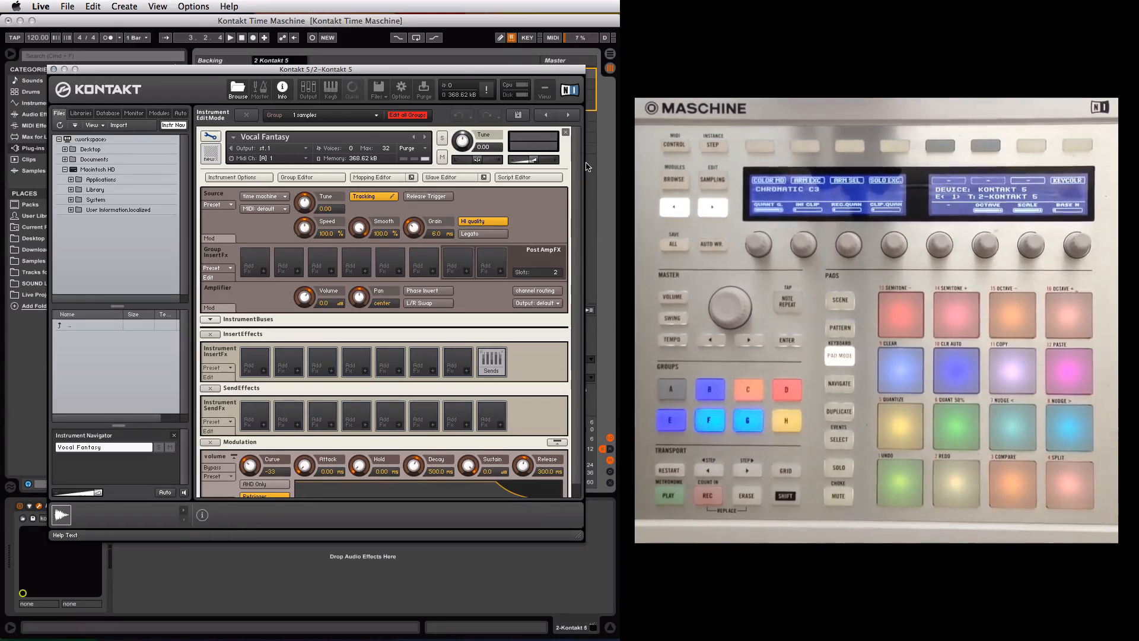
Step: Remove the Vocal Fantasy instrument without saving, and create a new empty instrument opened for editing
click(567, 132)
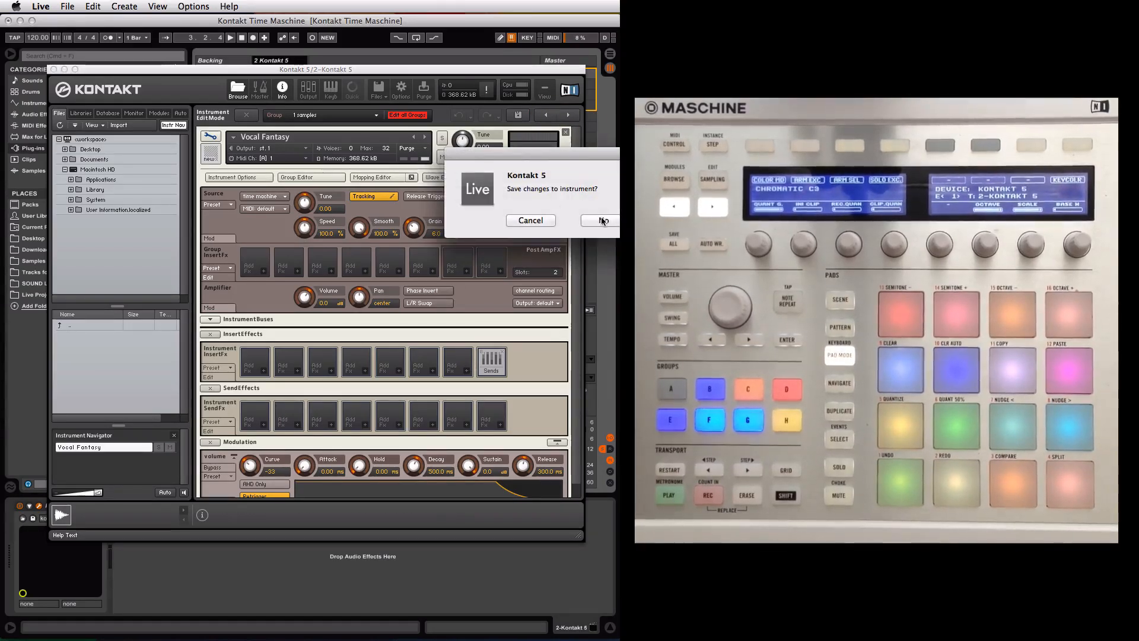
click(601, 219)
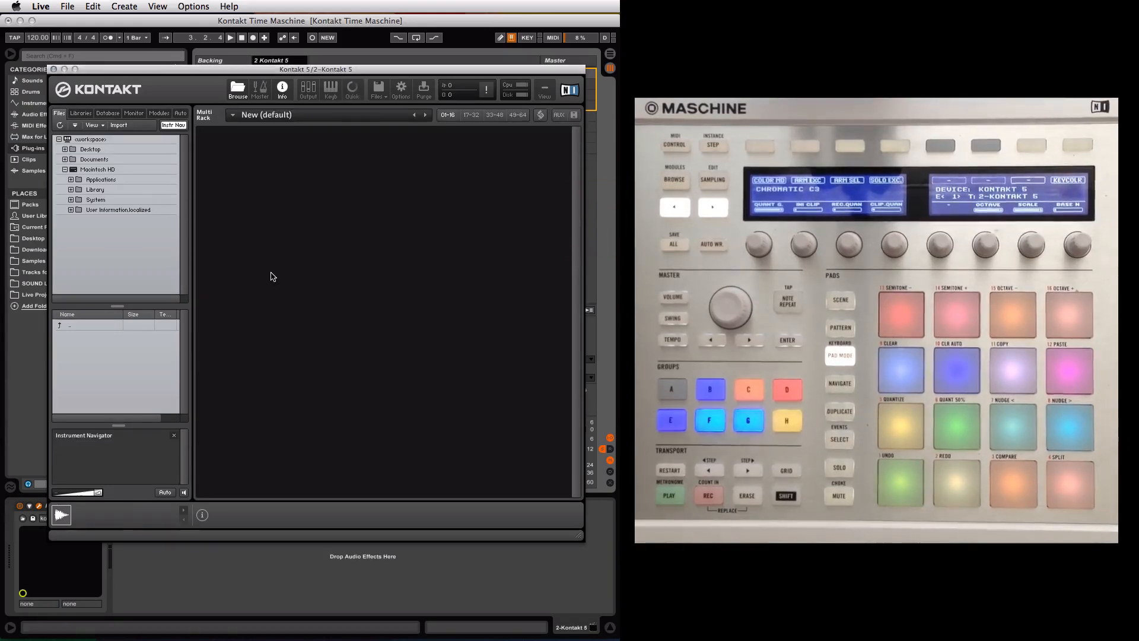
click(378, 89)
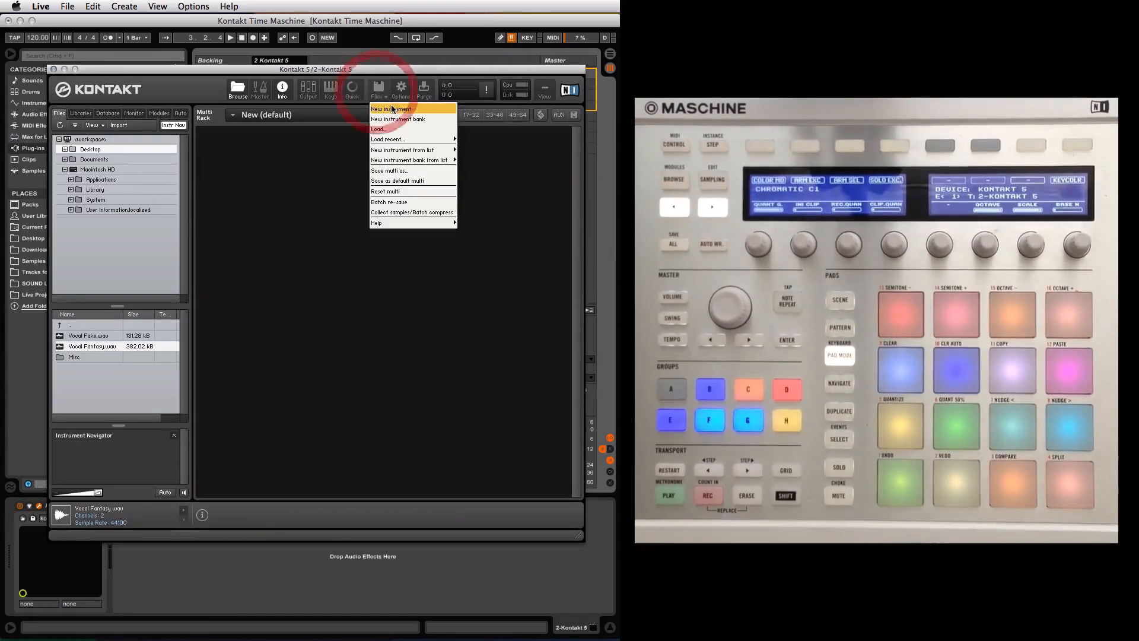
click(384, 102)
click(211, 136)
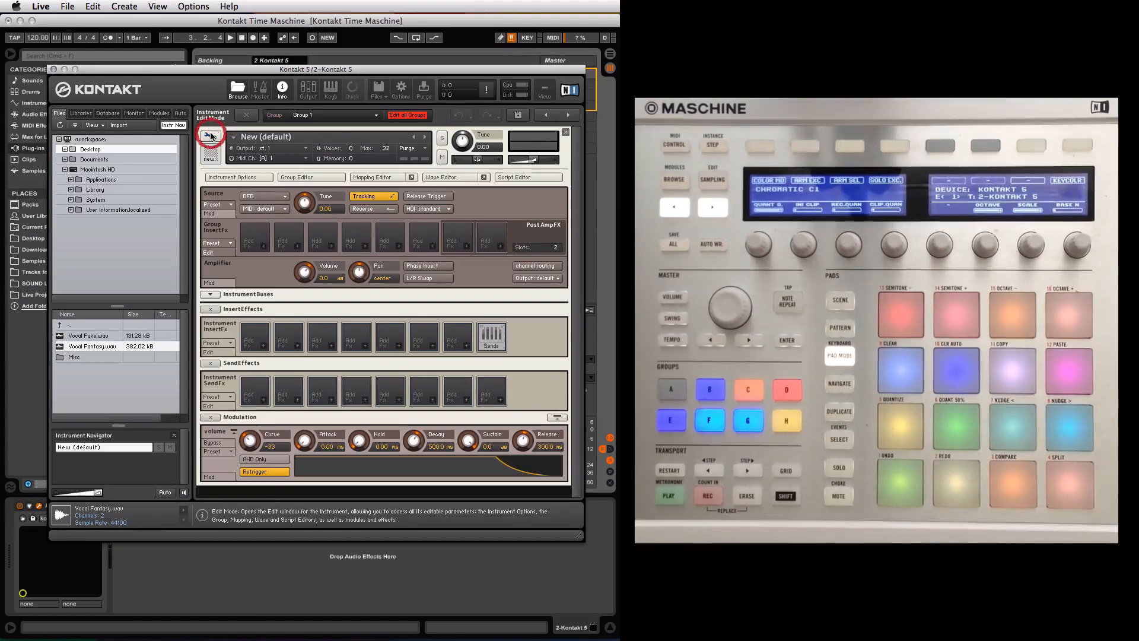
Step: Map Vocal Fake.wav and Vocal Fantasy.wav to the adjacent single keys C3 and C#3 in the Mapping Editor
click(372, 178)
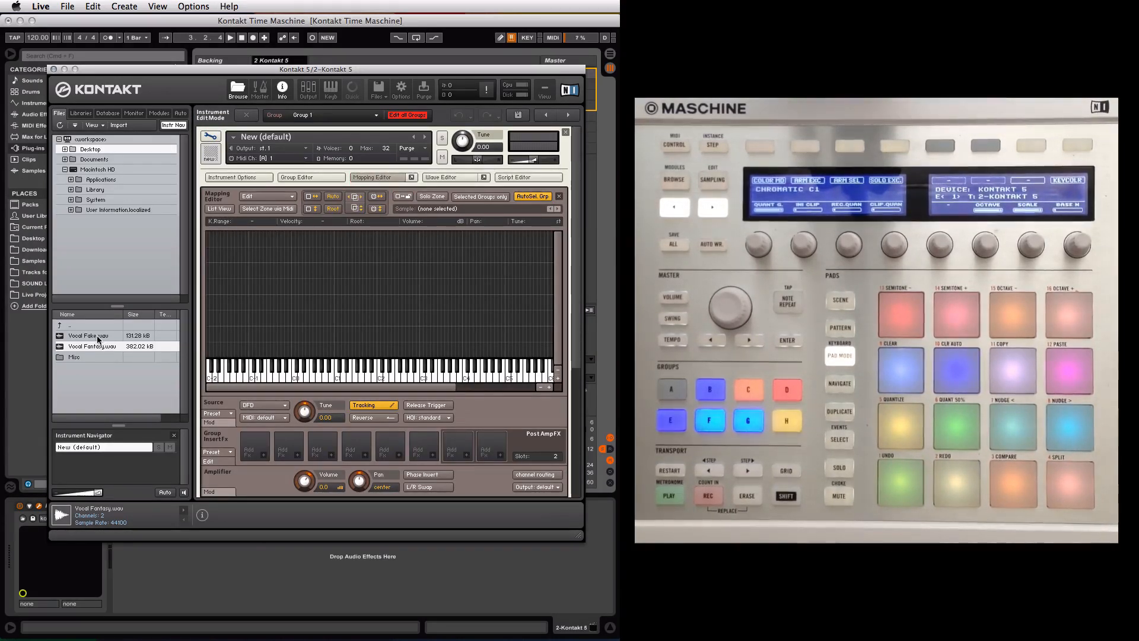
mouse_move(97, 337)
mouse_down()
mouse_move(414, 337)
mouse_move(398, 312)
mouse_move(390, 245)
mouse_move(373, 349)
mouse_move(421, 350)
mouse_up()
click(376, 338)
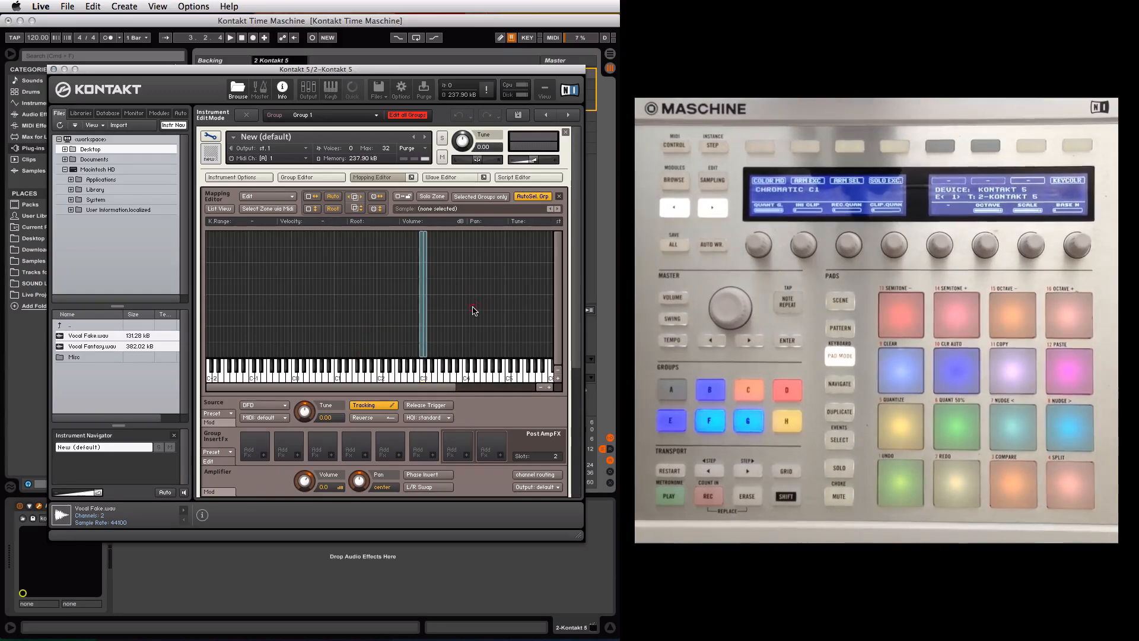
click(425, 319)
click(445, 321)
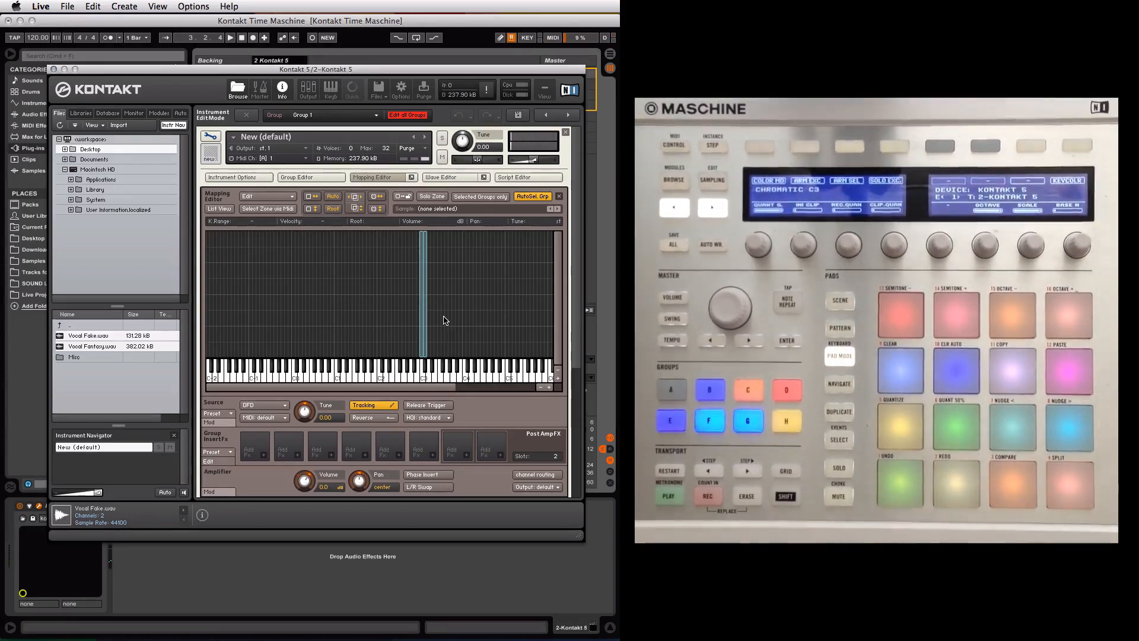
Step: Select both sample zones and set the group's source mode to time machine
click(424, 290)
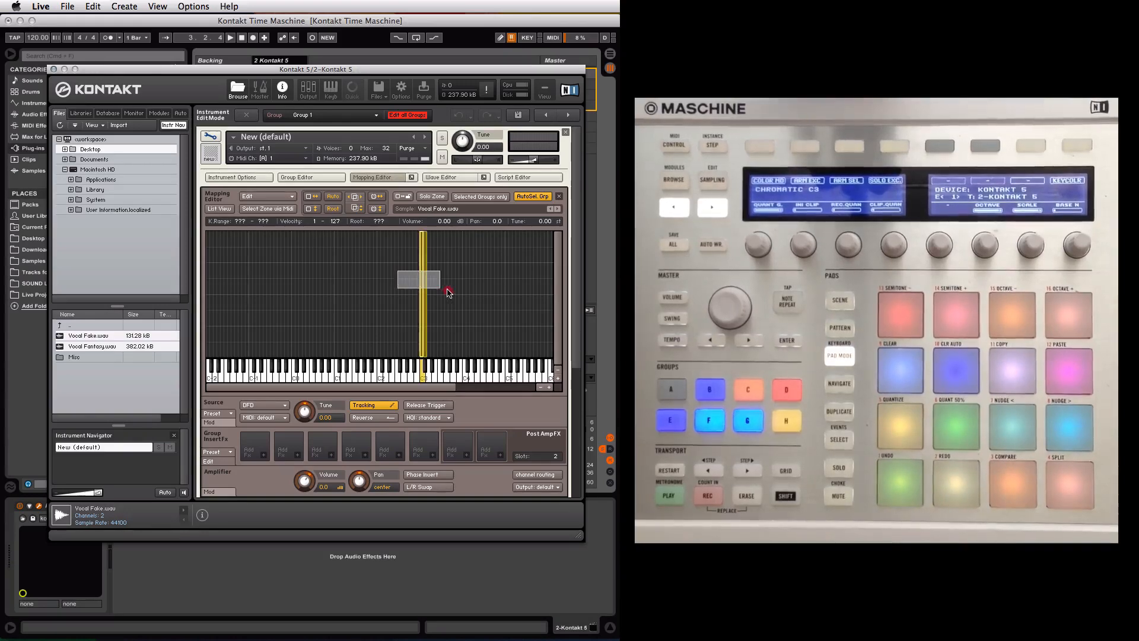
click(287, 401)
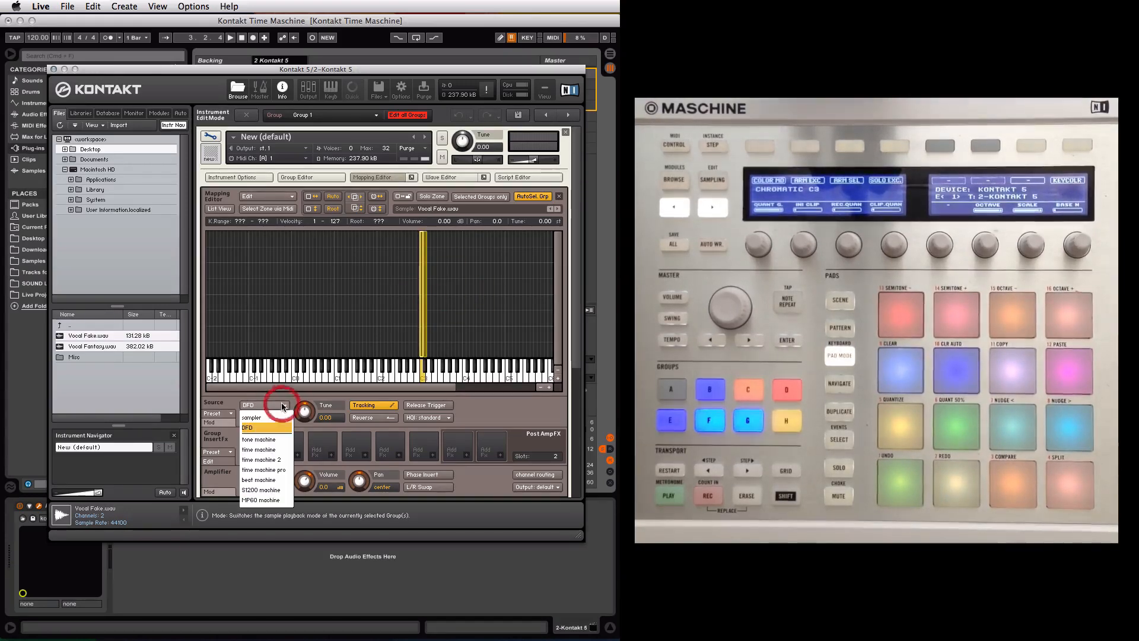
click(277, 449)
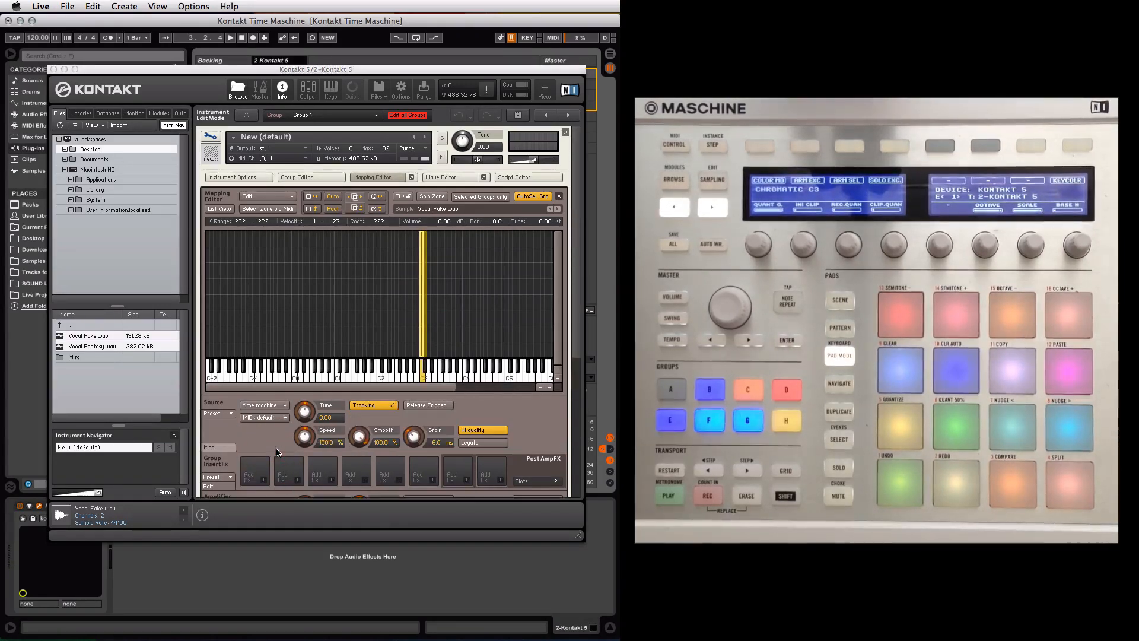
Step: Move the sample start of the Vocal Fantasy.wav zone to about 8748 in the Wave Editor, and hide both editors
click(438, 178)
click(425, 261)
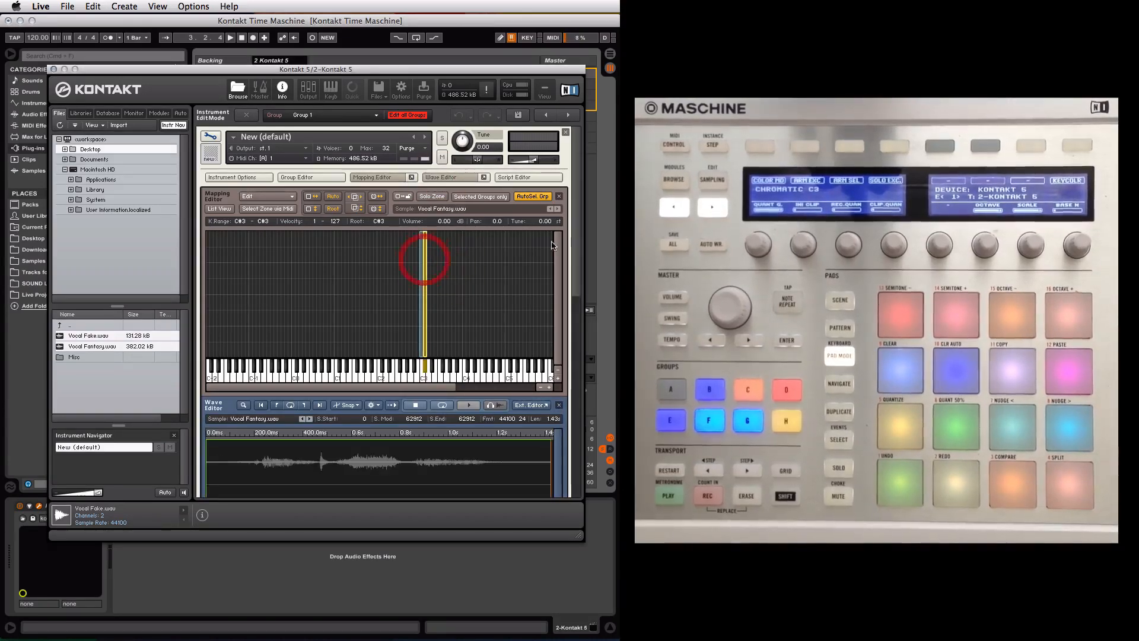
drag(573, 238, 572, 317)
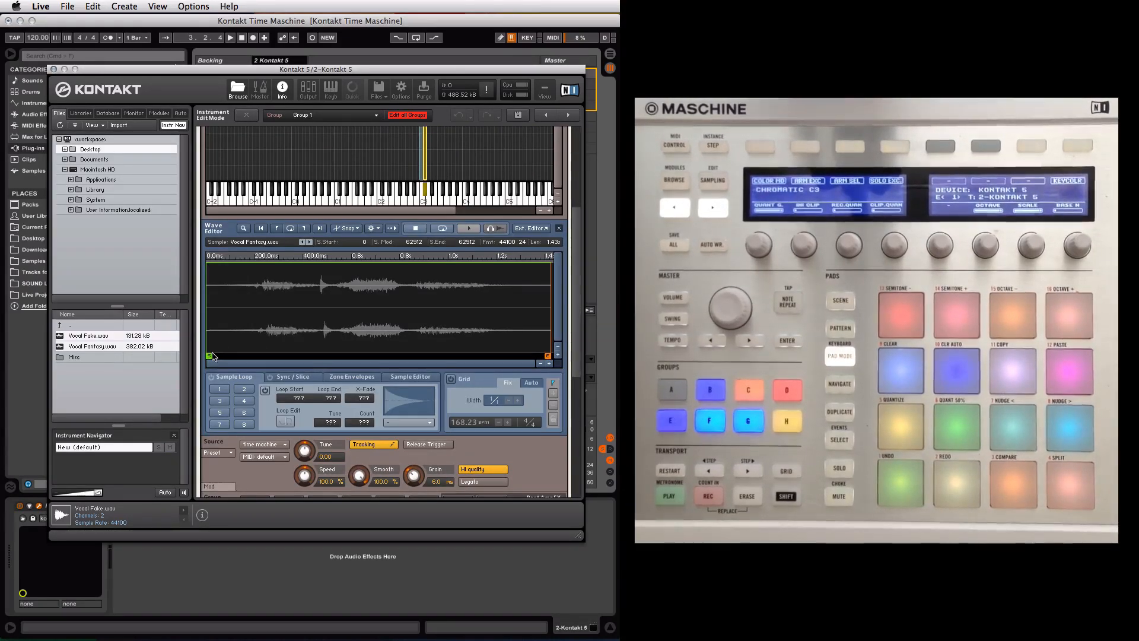
drag(211, 355, 257, 357)
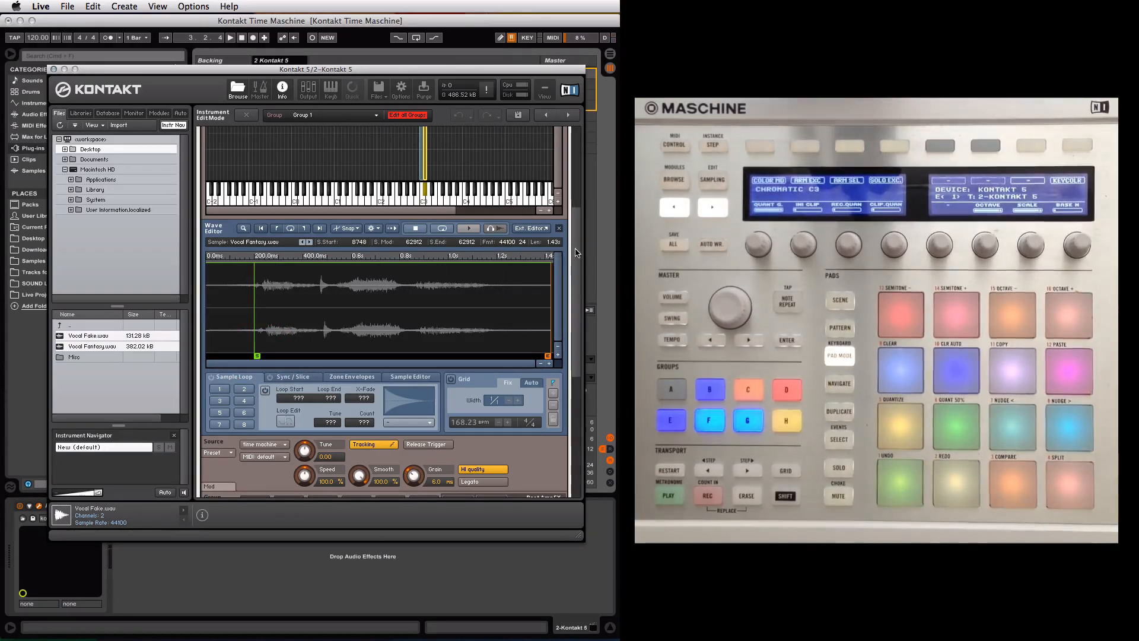
scroll(576, 252, up, 5)
click(380, 177)
click(448, 178)
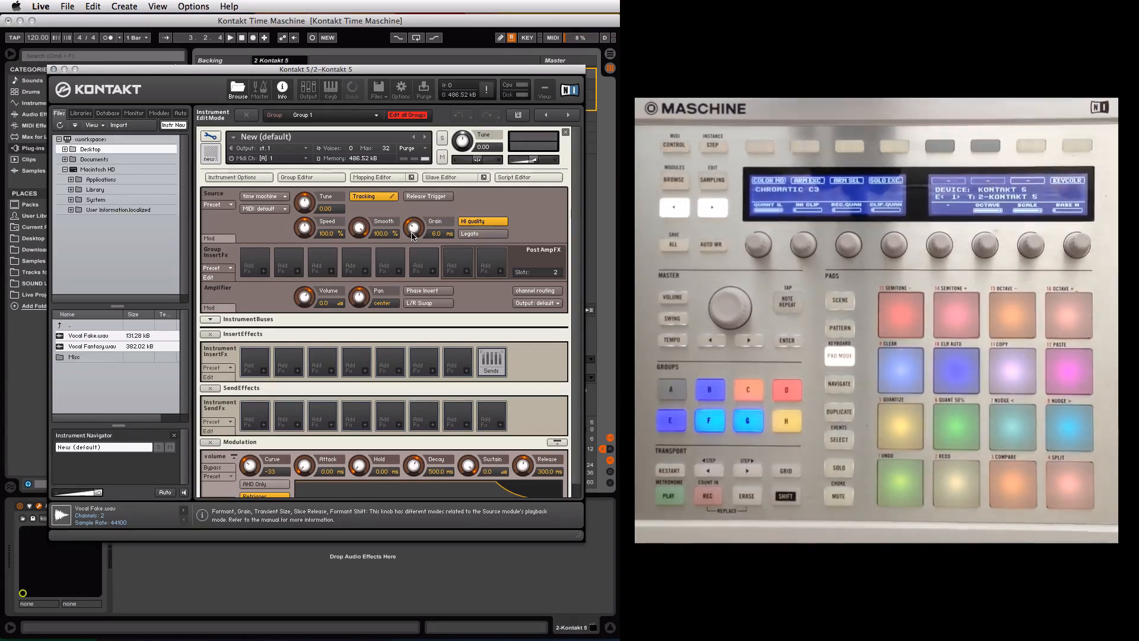
Step: Assign host automation slots 000, 001 and 002 to the source module's Tune, Speed and Grain knobs
click(180, 113)
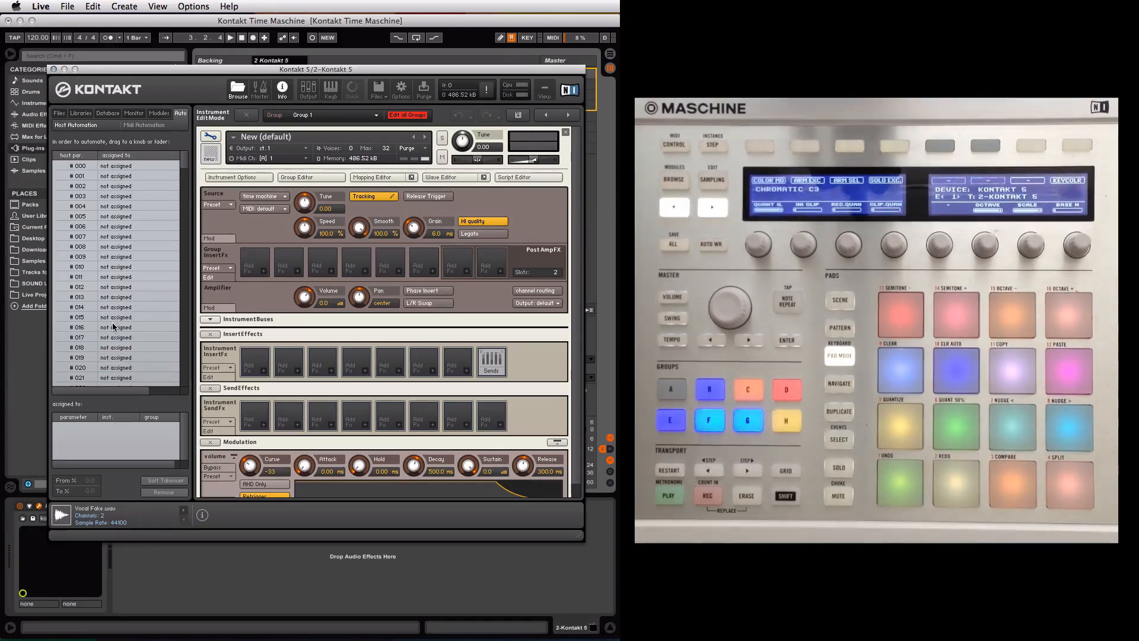
scroll(114, 296, down, 20)
scroll(114, 326, up, 13)
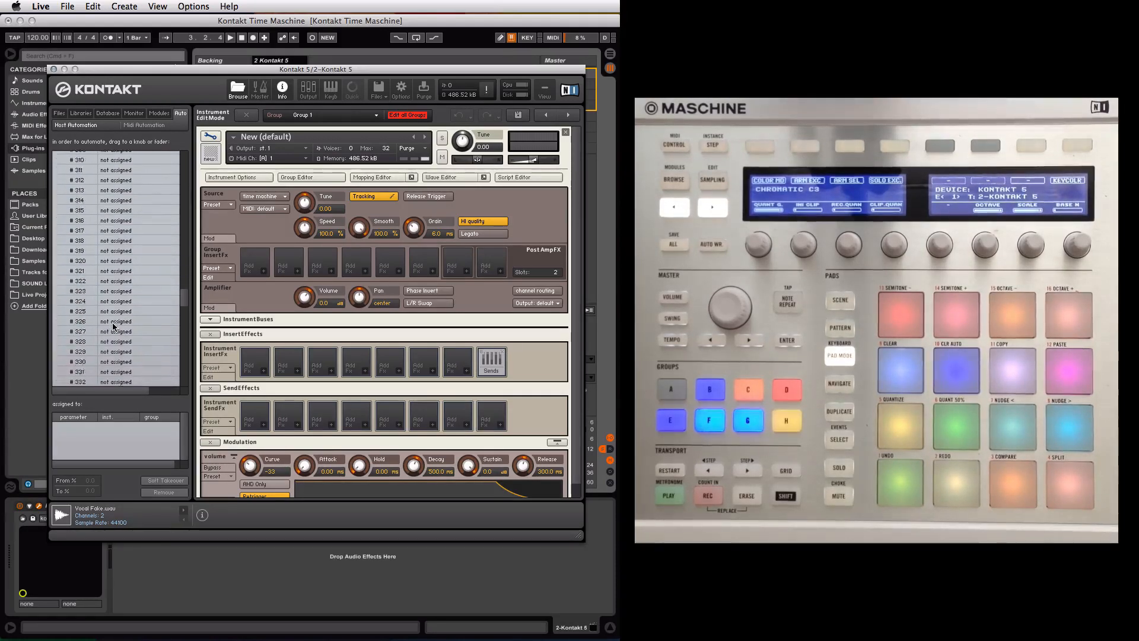
scroll(114, 326, up, 12)
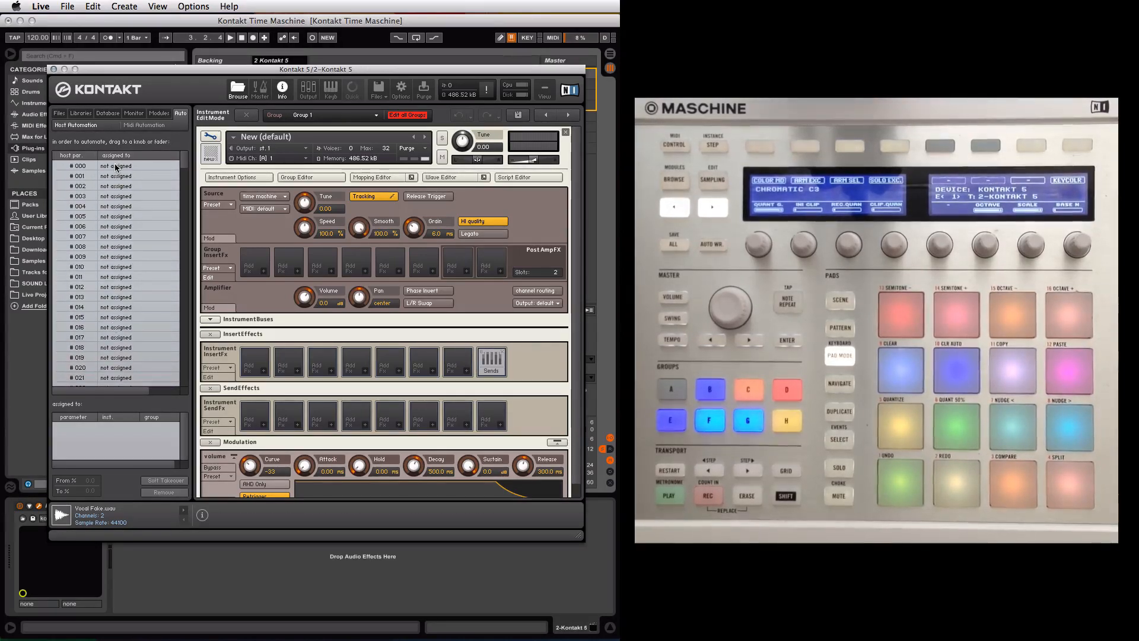
drag(115, 168, 304, 203)
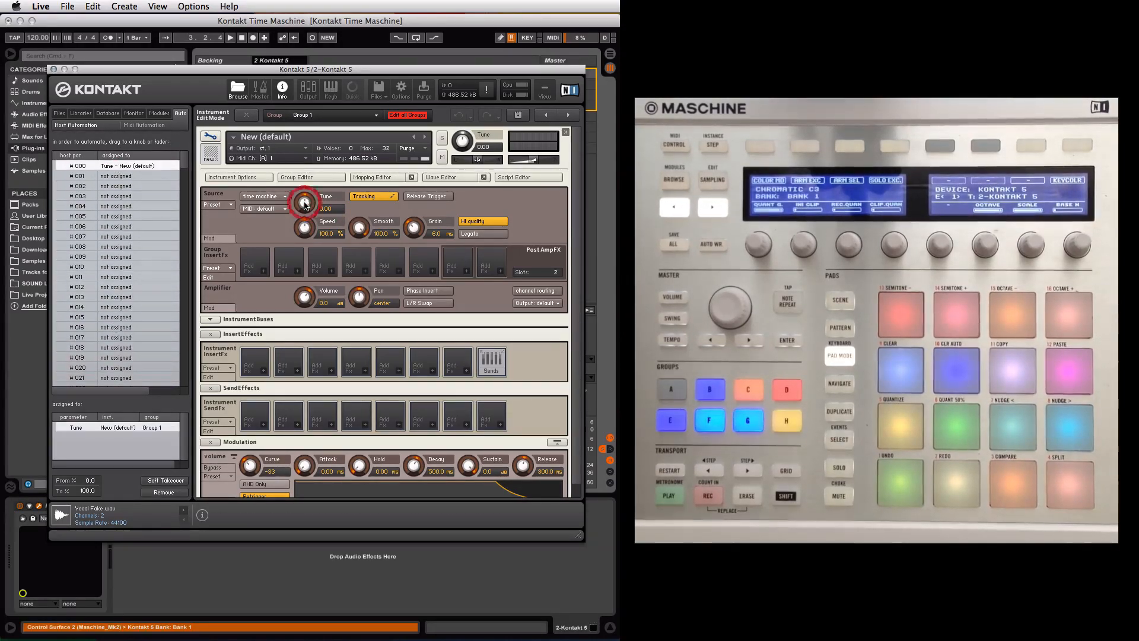
drag(132, 178, 276, 176)
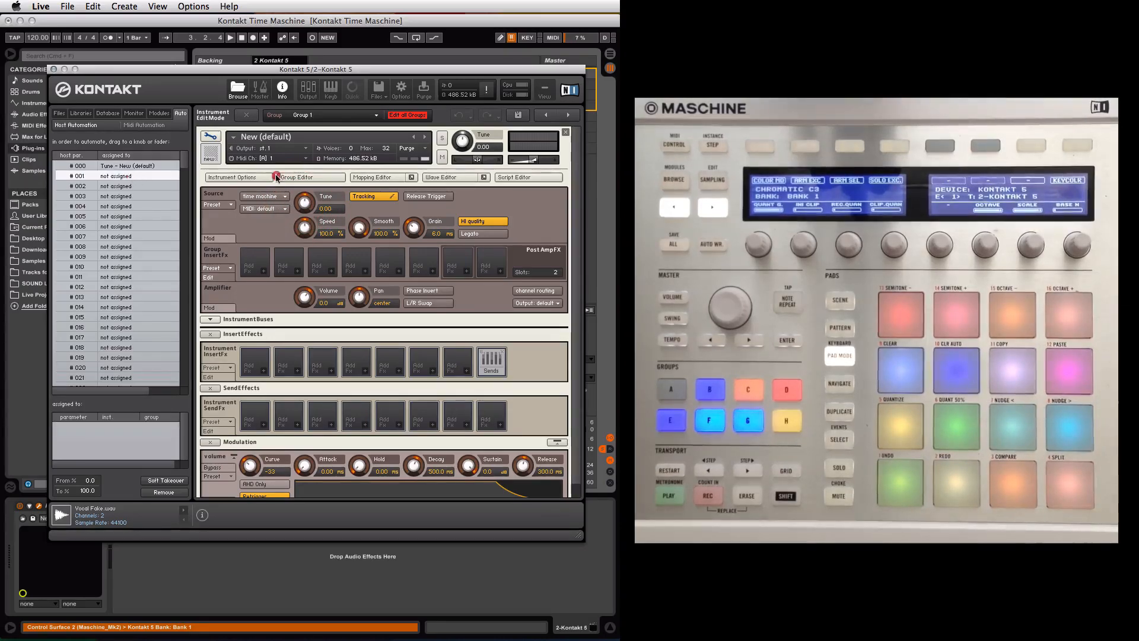
drag(307, 228, 306, 230)
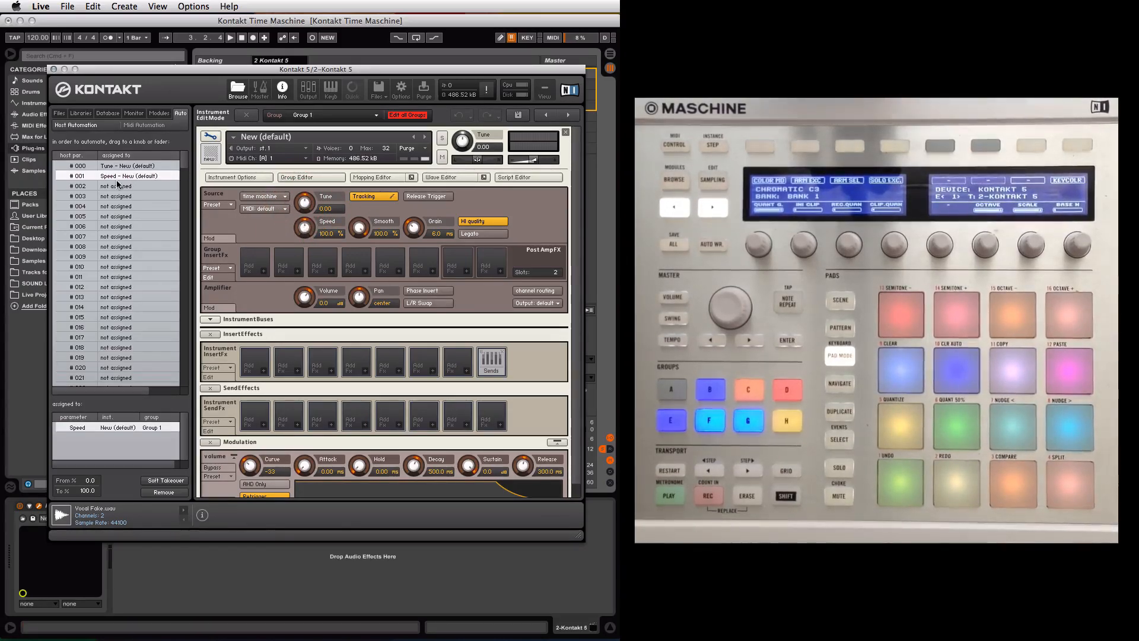
drag(118, 187, 414, 230)
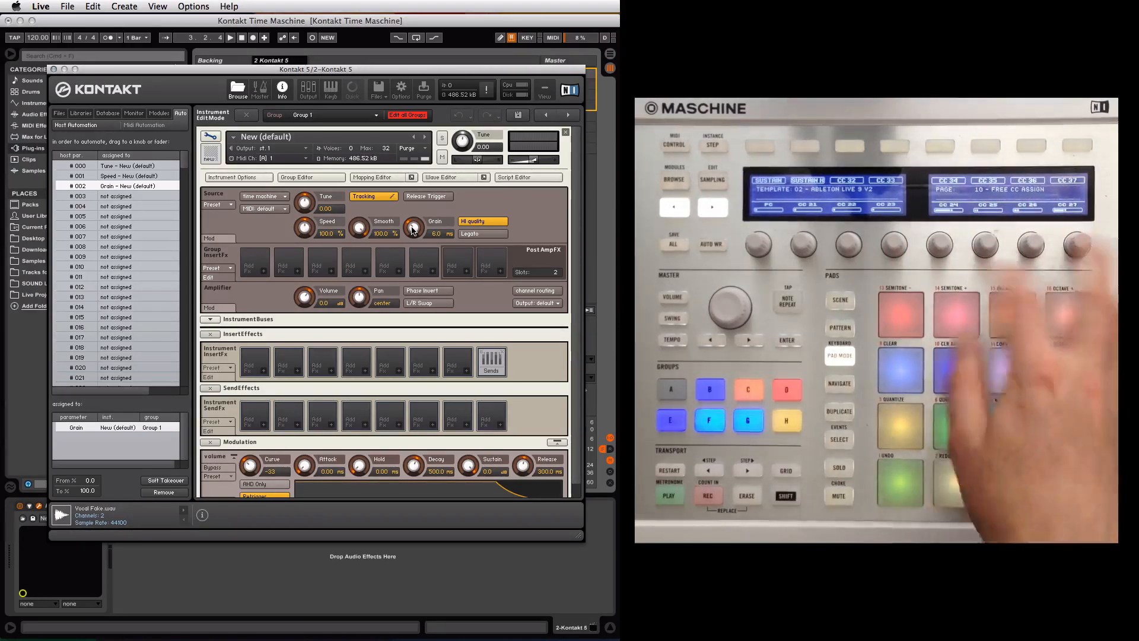
Step: Learn MIDI CC automation for the source's Tune, Speed and Grain knobs from the Maschine controller, and close the plug-in window
right_click(305, 205)
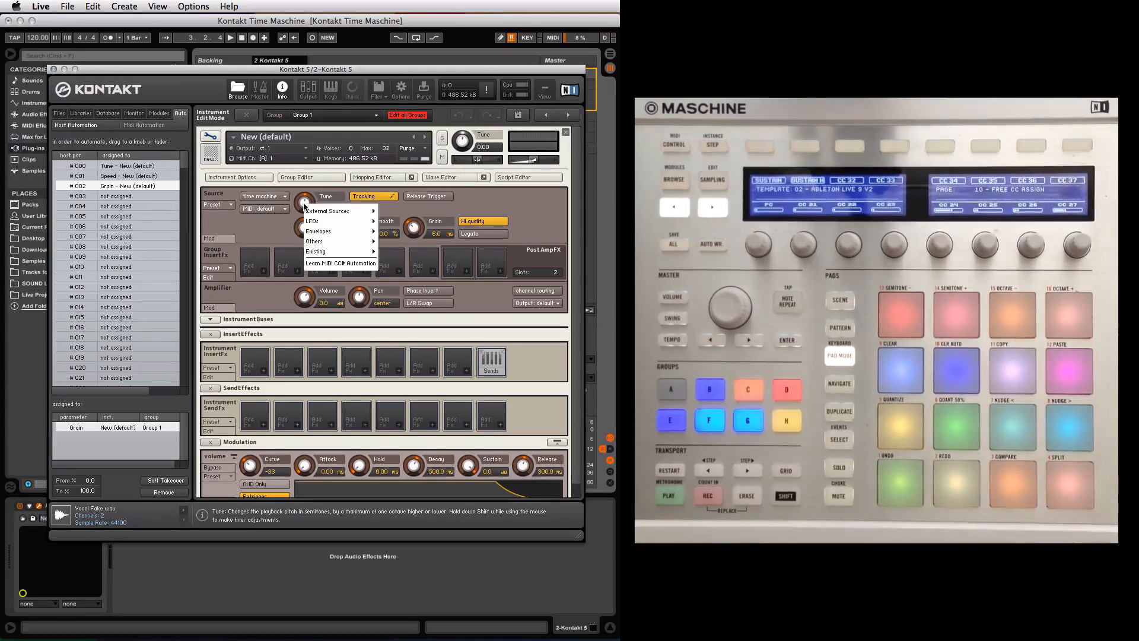
click(338, 265)
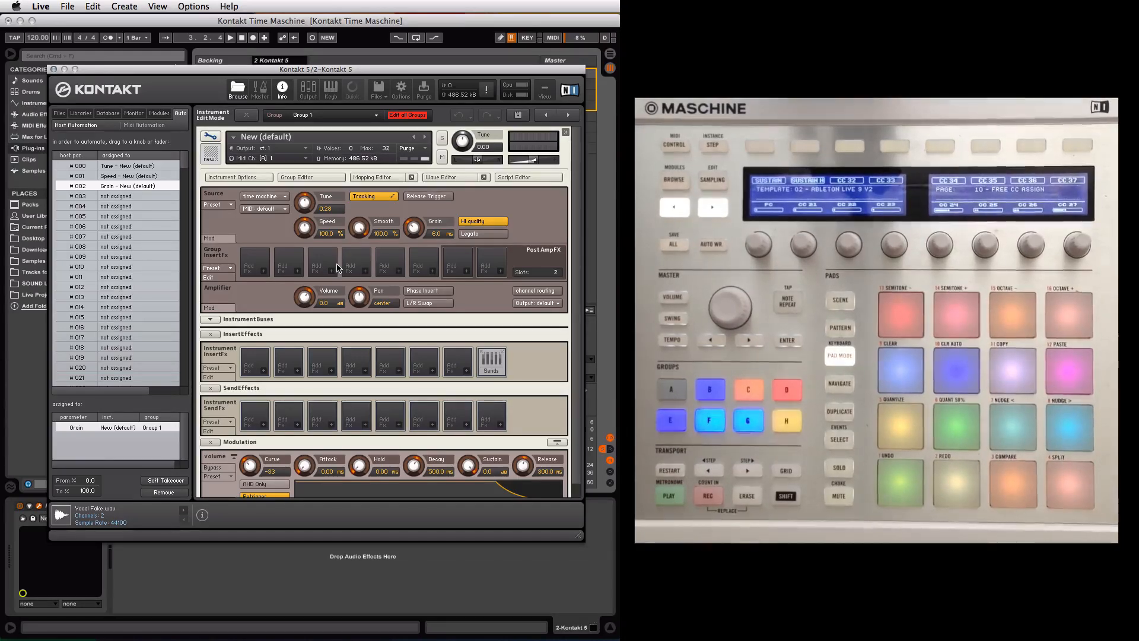
right_click(306, 231)
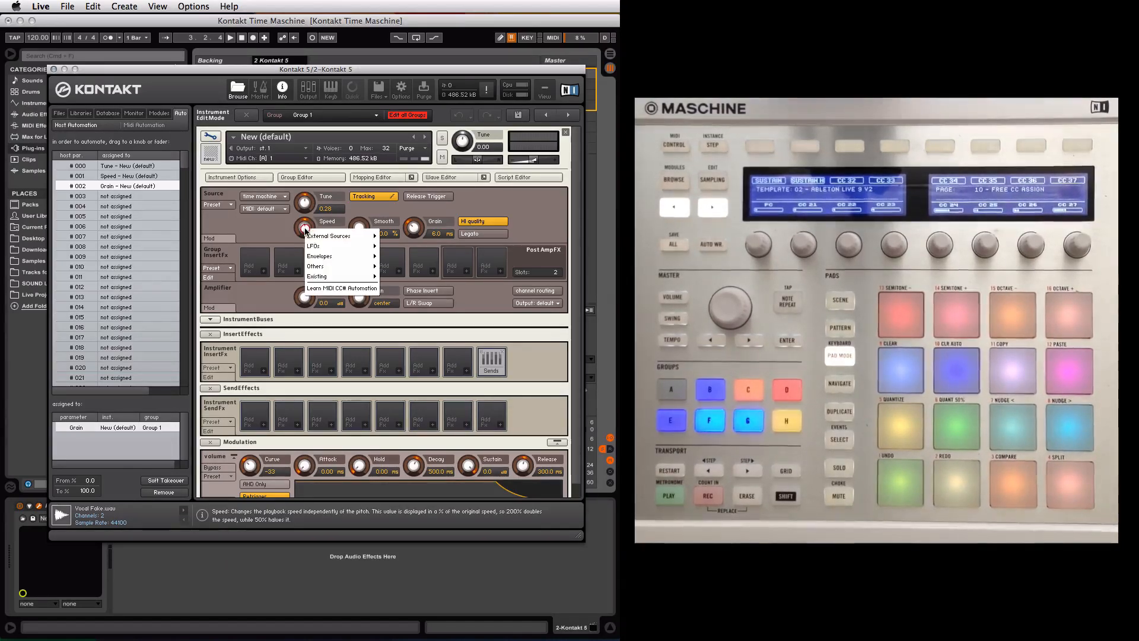
click(349, 294)
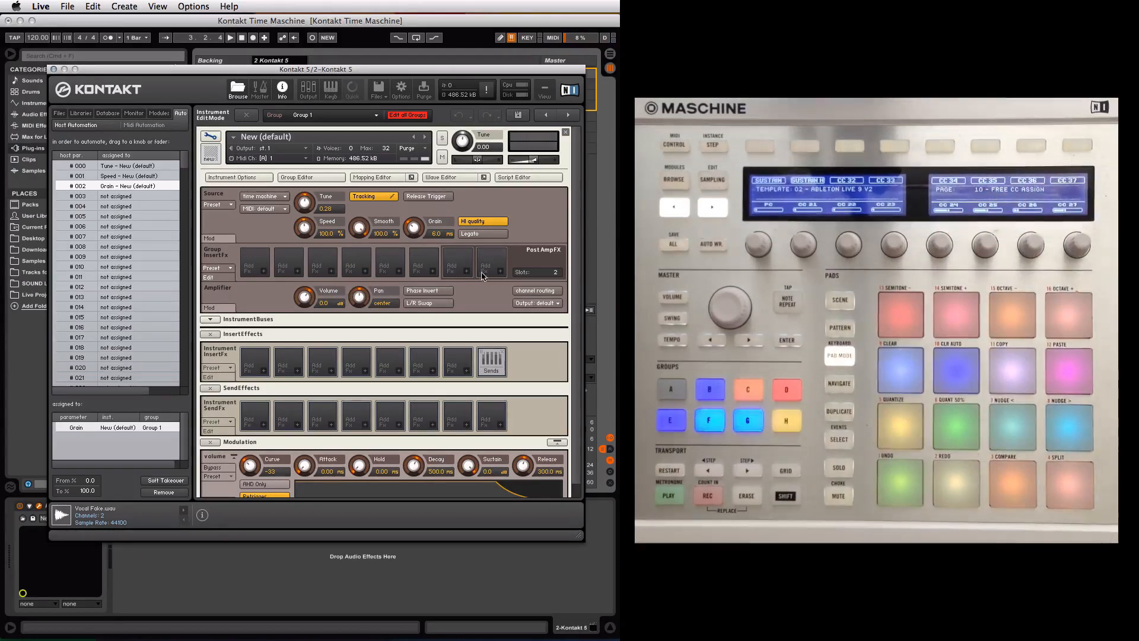
right_click(414, 227)
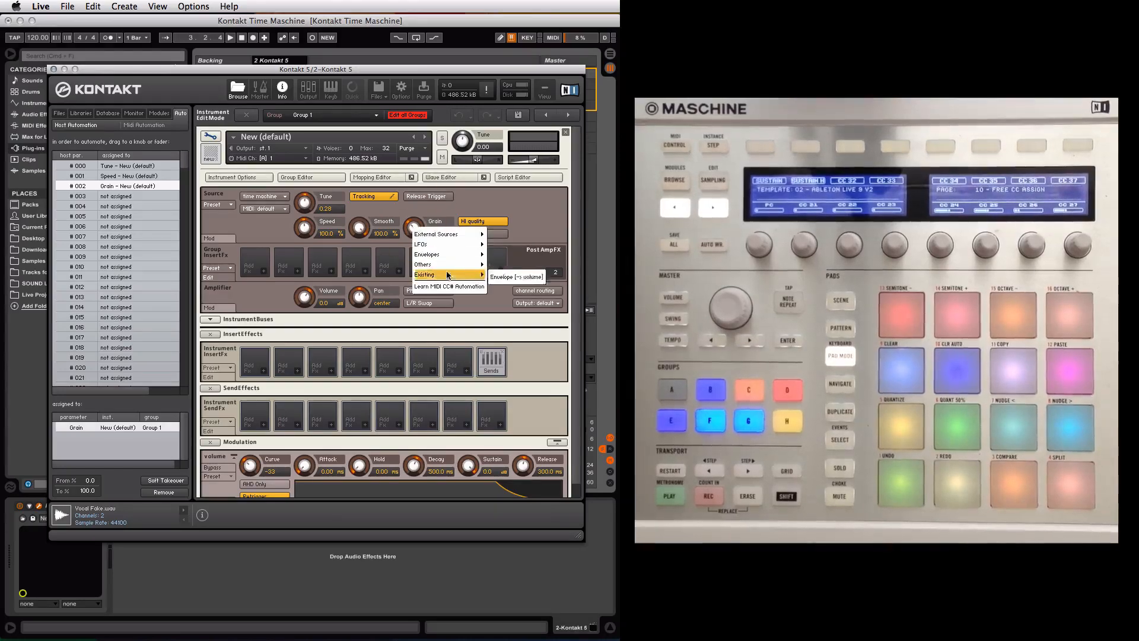
click(450, 286)
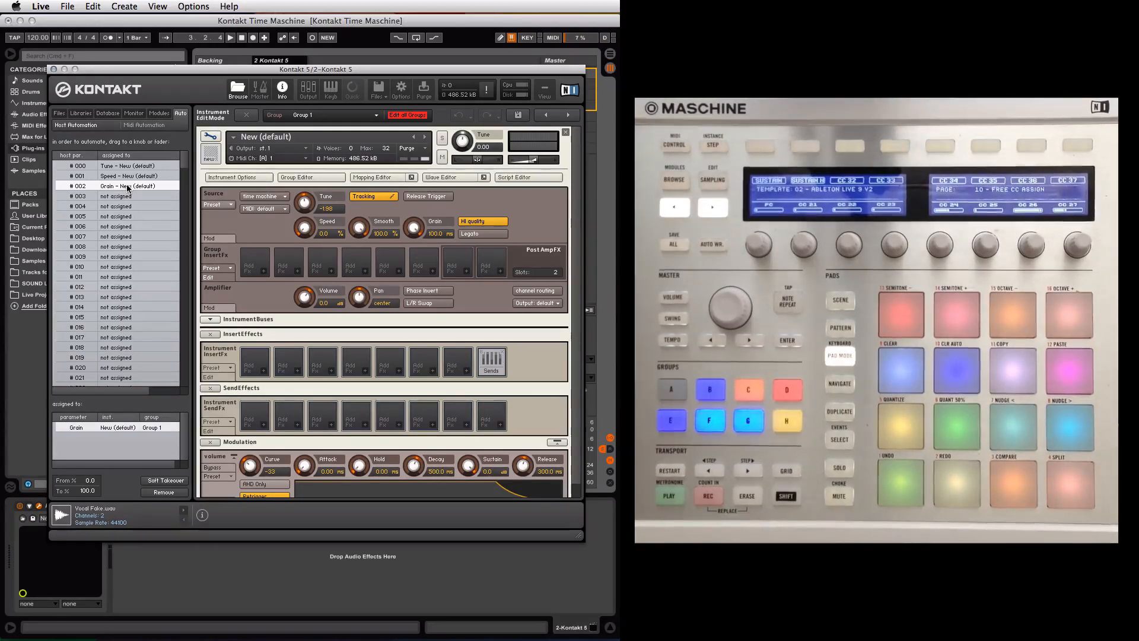
click(53, 70)
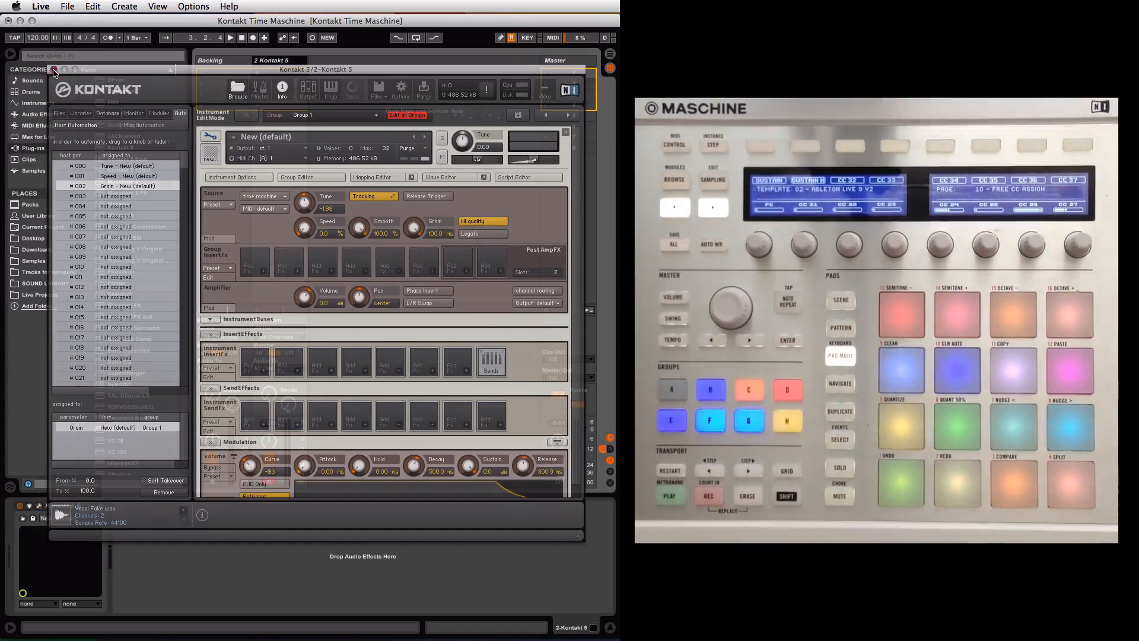